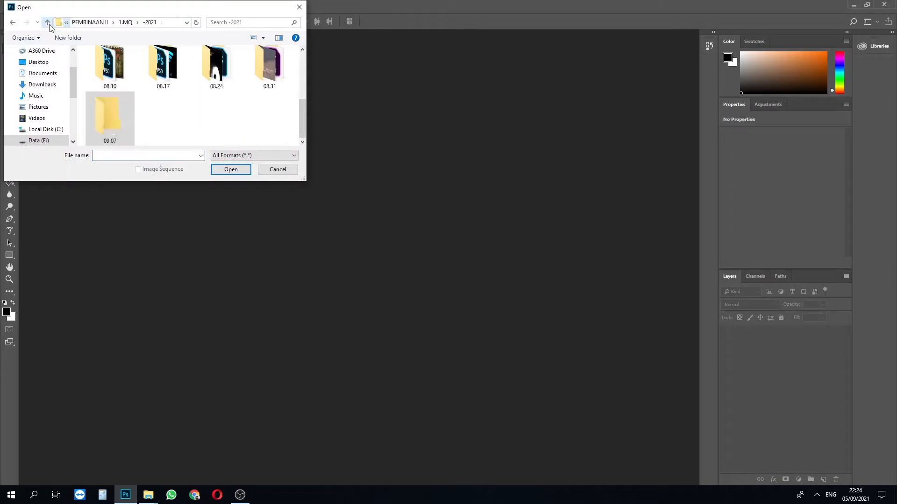
{"action": "left_click", "coordinate": [47, 22]}
- Open the Pexels scissors JPG from the JustGuide folder under Youtube Deposit on DataBank2 (Y:) and fit it in the window
{"action": "left_click_drag", "start_coordinate": [73, 87], "coordinate": [74, 100]}
{"action": "left_click", "coordinate": [46, 130]}
{"action": "left_click", "coordinate": [118, 74]}
{"action": "double_click", "coordinate": [114, 134]}
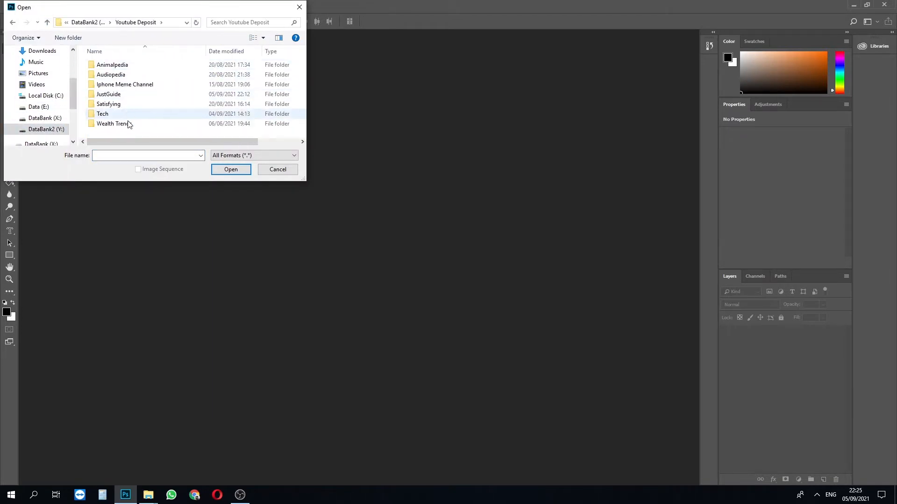
{"action": "double_click", "coordinate": [139, 94]}
{"action": "double_click", "coordinate": [140, 134]}
{"action": "double_click", "coordinate": [122, 66]}
{"action": "left_click", "coordinate": [124, 89]}
{"action": "double_click", "coordinate": [124, 89]}
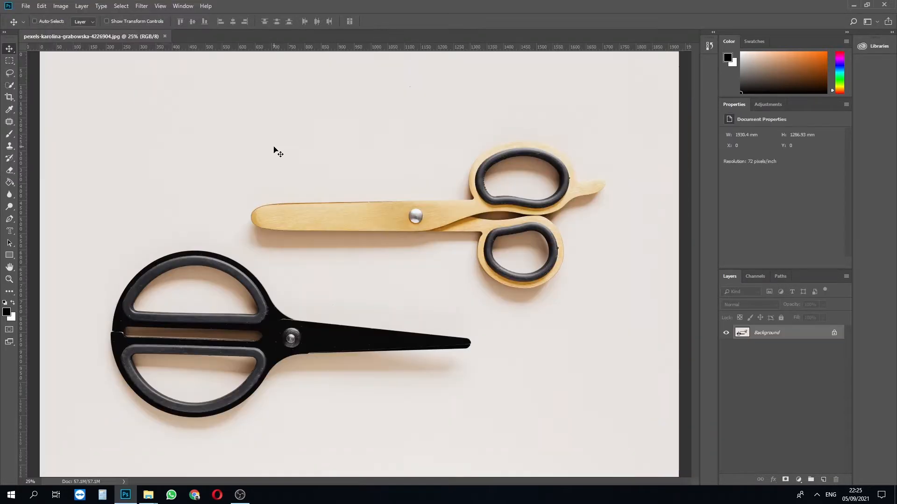
{"action": "key", "text": "ctrl+0"}
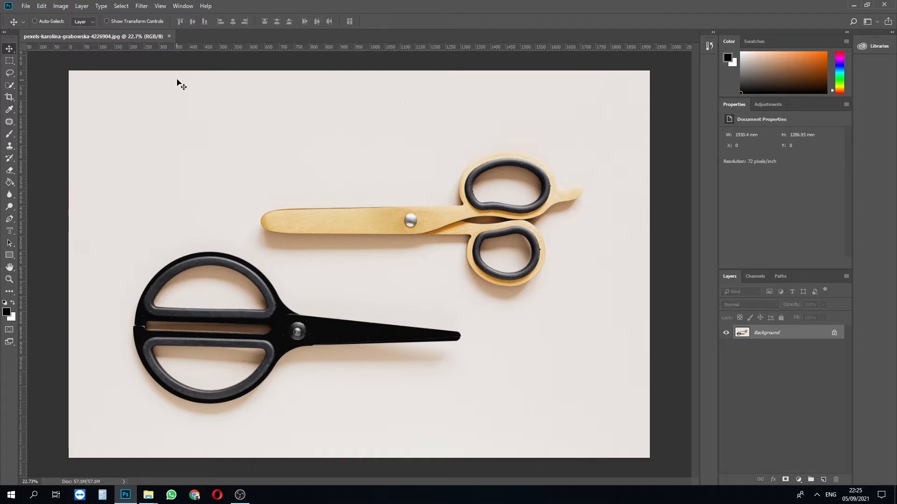
{"action": "scroll", "coordinate": [588, 233], "scroll_direction": "up", "scroll_amount": 7}
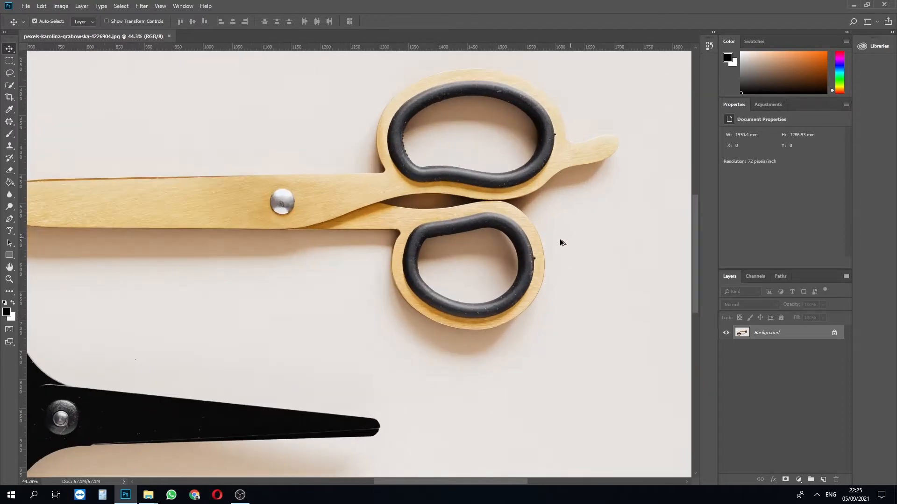
{"action": "scroll", "coordinate": [582, 235], "scroll_direction": "down", "scroll_amount": 3}
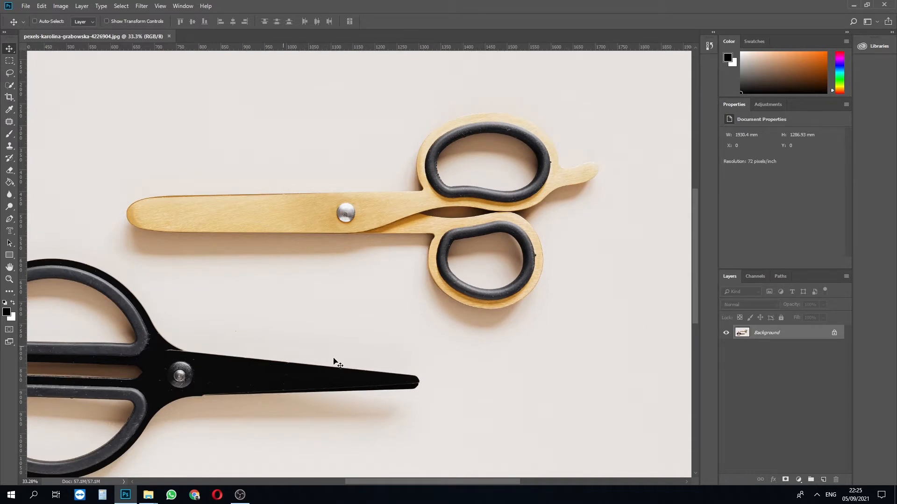
{"action": "scroll", "coordinate": [270, 168], "scroll_direction": "up", "scroll_amount": 1}
{"action": "scroll", "coordinate": [269, 168], "scroll_direction": "up", "scroll_amount": 1}
{"action": "scroll", "coordinate": [668, 175], "scroll_direction": "up", "scroll_amount": 1}
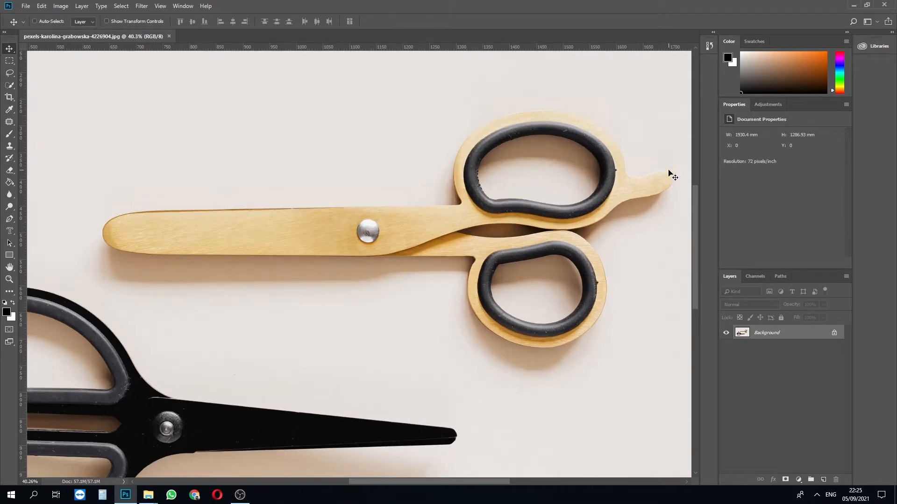
- Switch back and forth between the Quick Selection Tool and the Magic Wand Tool, finishing on the Magic Wand Tool
{"action": "key", "text": "w"}
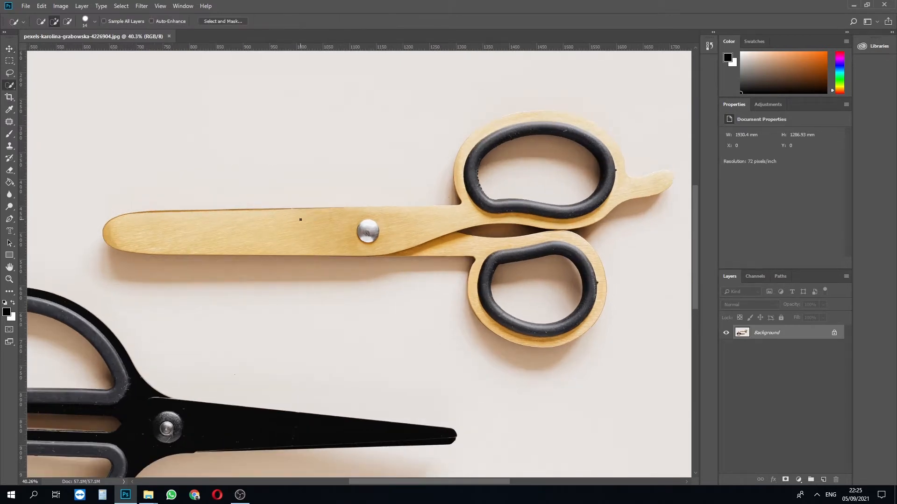
{"action": "right_click", "coordinate": [15, 86]}
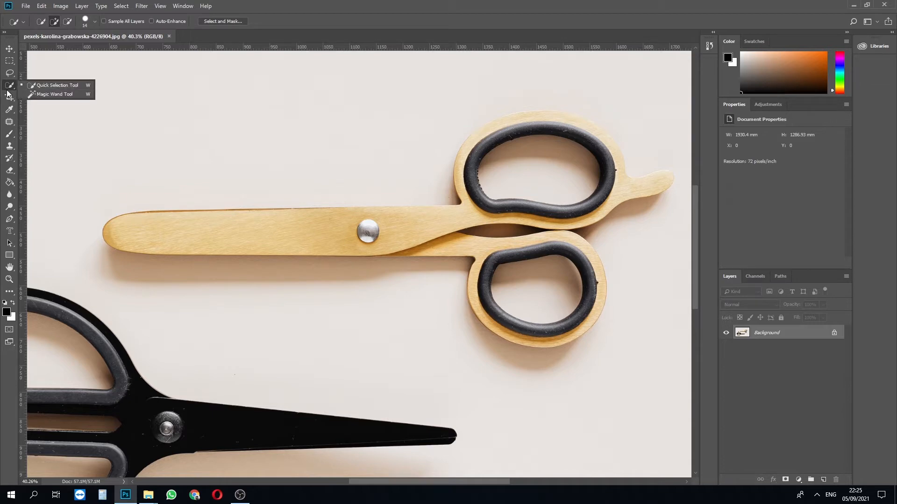
{"action": "left_click", "coordinate": [11, 85]}
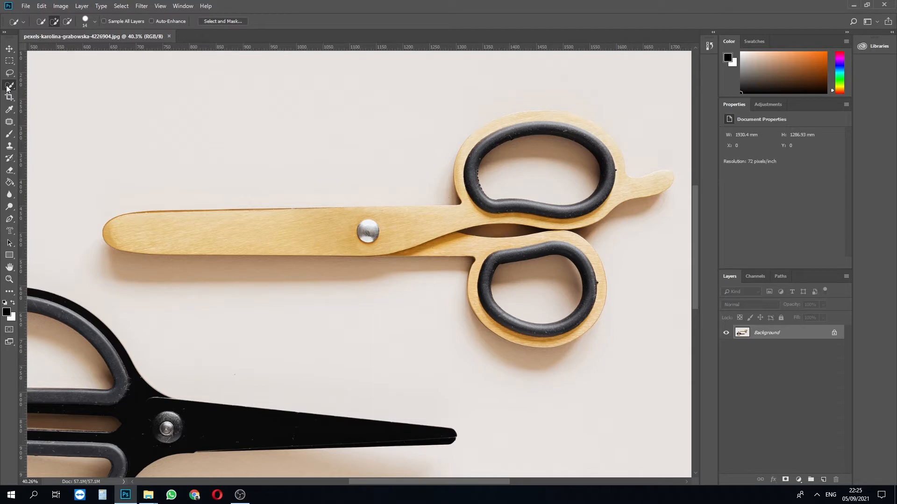
{"action": "right_click", "coordinate": [7, 87]}
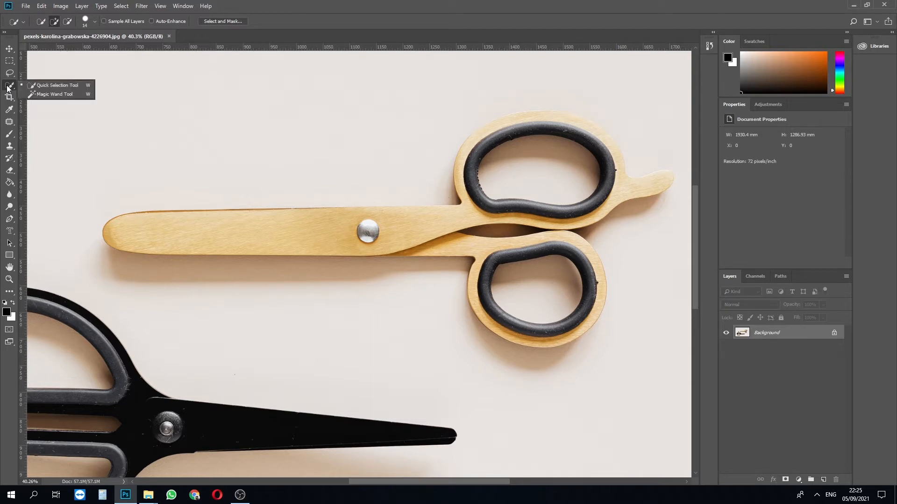
{"action": "left_click", "coordinate": [40, 94]}
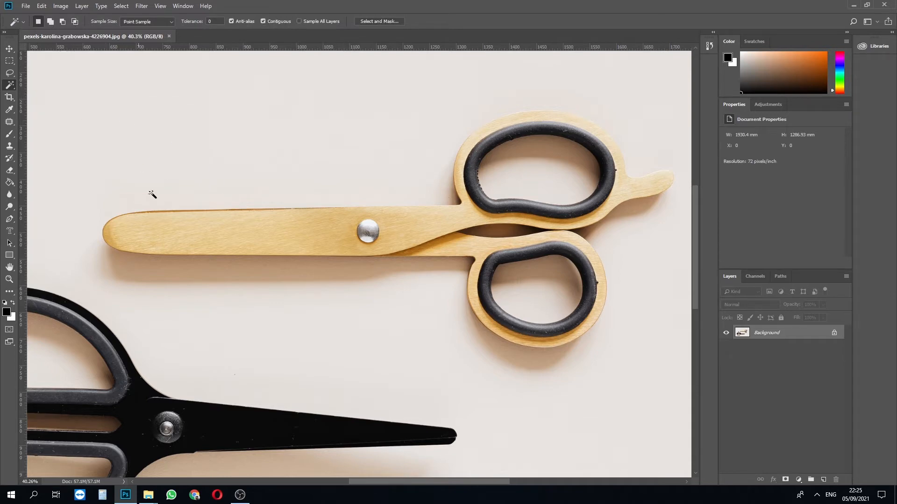
{"action": "right_click", "coordinate": [9, 87]}
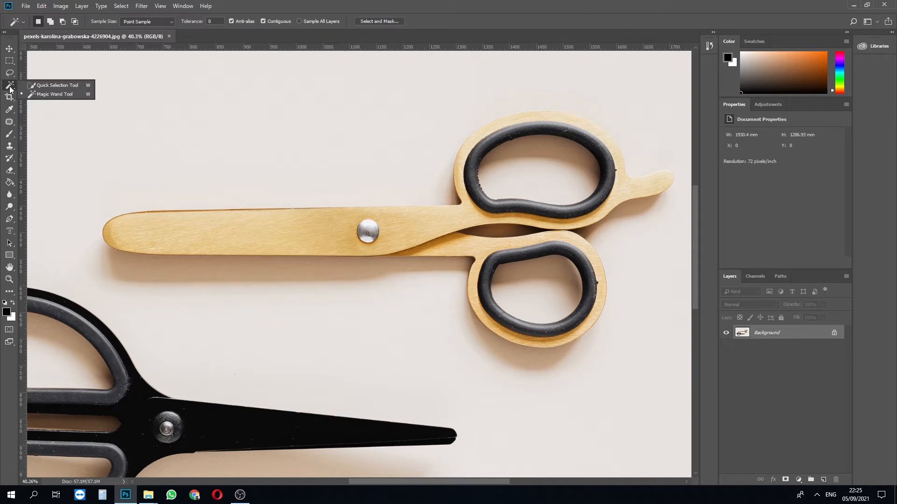
{"action": "left_click", "coordinate": [33, 85]}
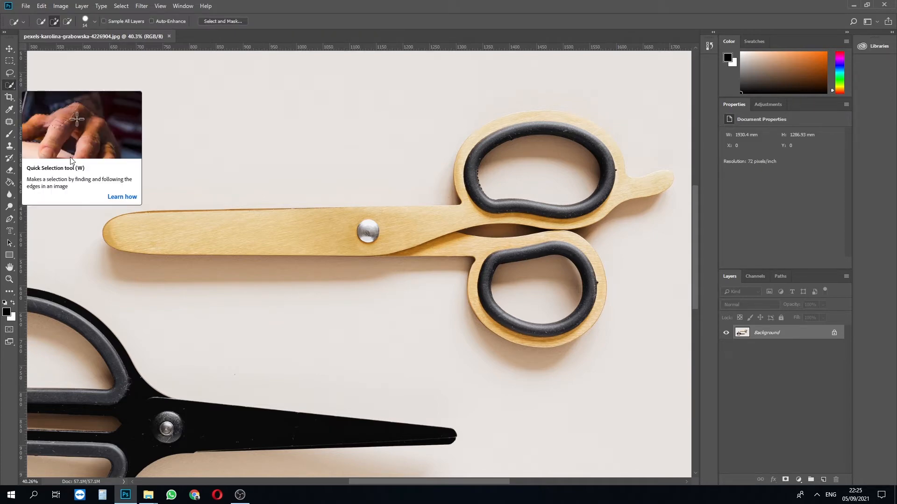
{"action": "right_click", "coordinate": [10, 89]}
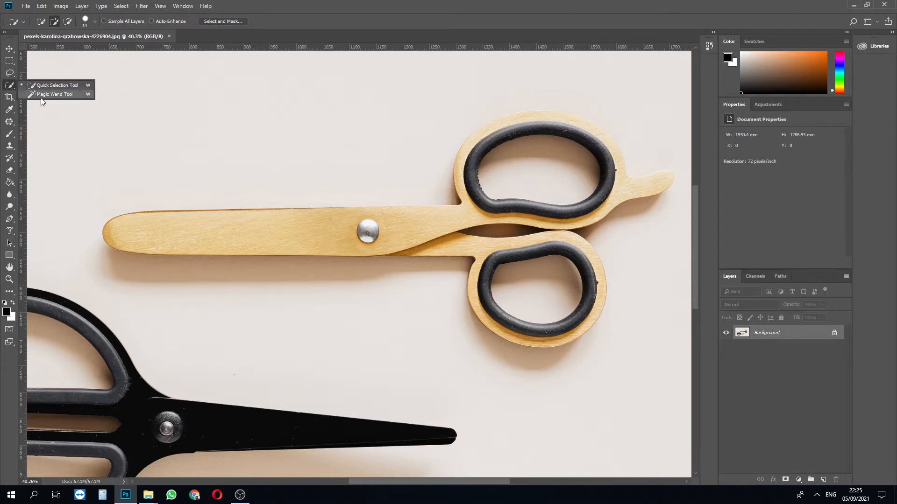
{"action": "left_click", "coordinate": [42, 97]}
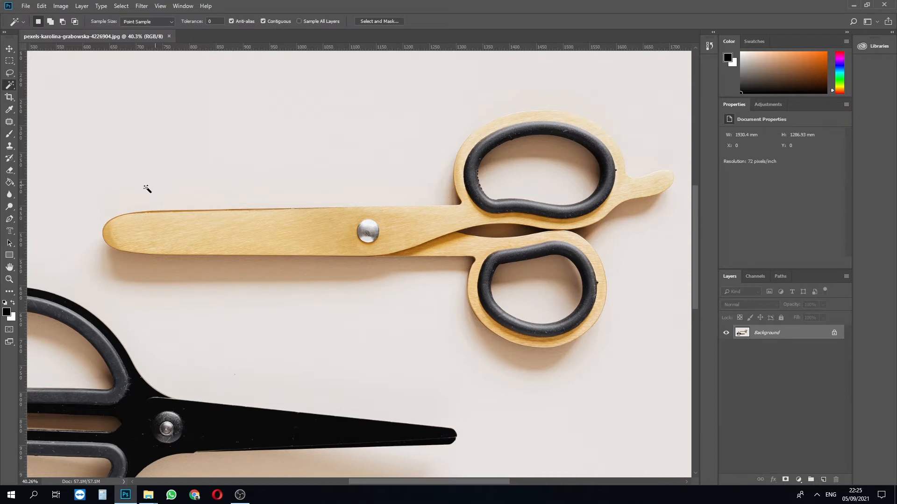
- Cycle through the tools of the same group and finish with the Quick Selection Tool active
{"action": "key", "text": "shift+w"}
{"action": "key", "text": "shift+w"}
{"action": "key", "text": "shift+w"}
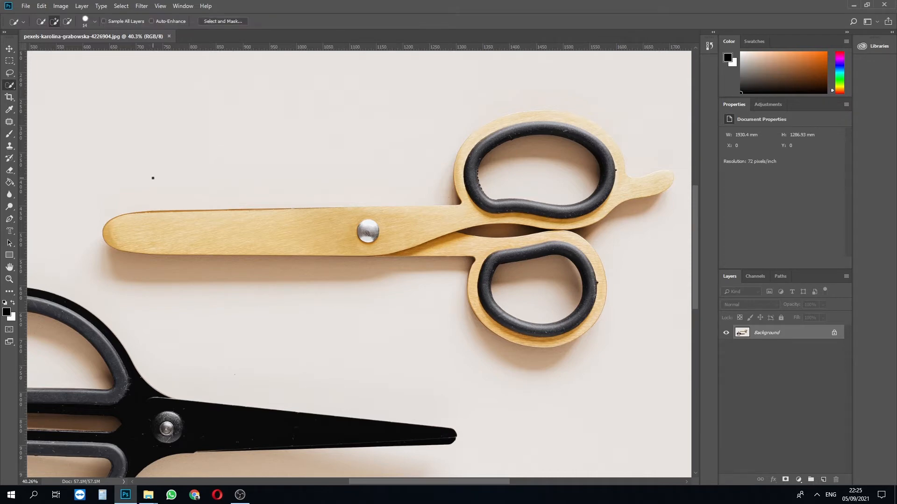
{"action": "key", "text": "shift+w"}
{"action": "key", "text": "shift+w"}
{"action": "key", "text": "shift+w"}
{"action": "key", "text": "shift+w"}
{"action": "key", "text": "shift+w"}
- Resize the Quick Selection brush to about 66 px and select the wooden scissors' blade from its tip to the metal screw
{"action": "left_click_drag", "start_coordinate": [169, 238], "coordinate": [178, 241]}
{"action": "scroll", "coordinate": [105, 229], "scroll_direction": "up", "scroll_amount": 5}
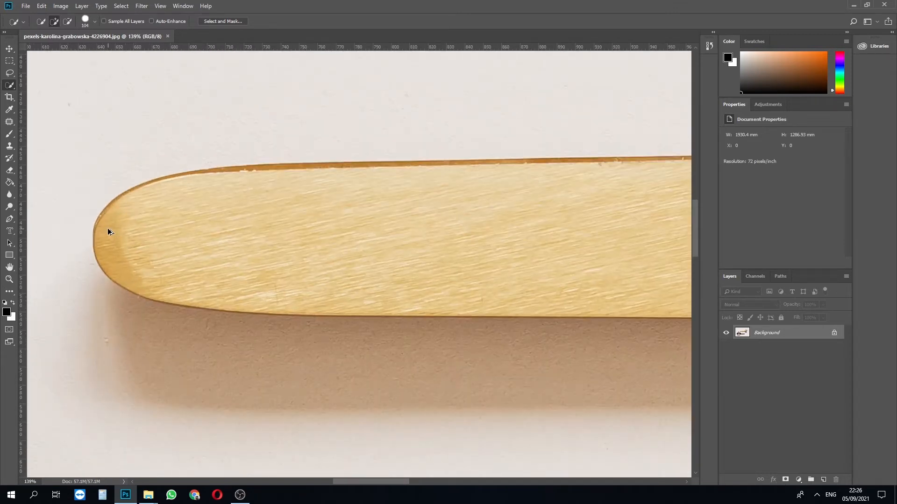
{"action": "key", "text": "alt"}
{"action": "mouse_move", "coordinate": [214, 256]}
{"action": "left_mouse_down"}
{"action": "mouse_move", "coordinate": [196, 268]}
{"action": "mouse_move", "coordinate": [206, 265]}
{"action": "left_mouse_up"}
{"action": "left_click_drag", "start_coordinate": [135, 243], "coordinate": [420, 238]}
{"action": "scroll", "coordinate": [279, 230], "scroll_direction": "down", "scroll_amount": 8}
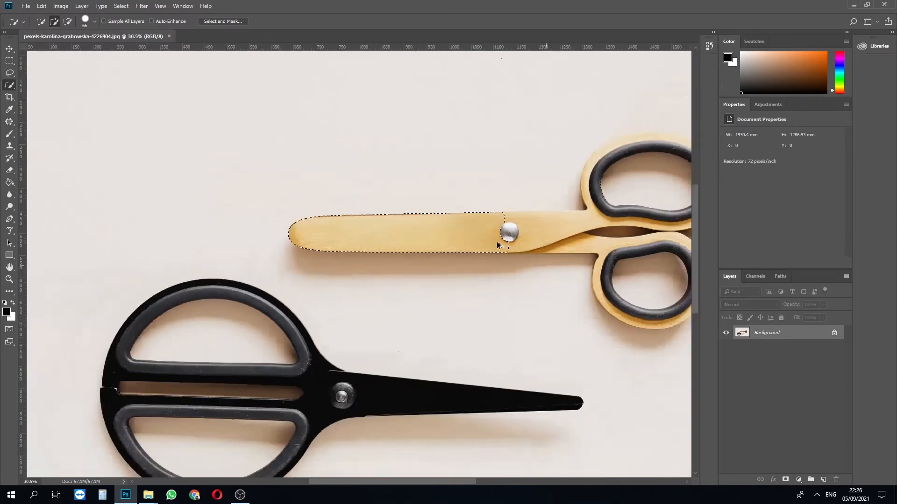
- Extend the selection over the metal screw and along the wood to where the two handles begin
{"action": "scroll", "coordinate": [667, 223], "scroll_direction": "up", "scroll_amount": 5}
{"action": "left_click_drag", "start_coordinate": [354, 240], "coordinate": [368, 240]}
{"action": "left_click", "coordinate": [363, 238]}
{"action": "scroll", "coordinate": [363, 238], "scroll_direction": "down", "scroll_amount": 4}
{"action": "scroll", "coordinate": [530, 218], "scroll_direction": "up", "scroll_amount": 4}
{"action": "left_click_drag", "start_coordinate": [234, 266], "coordinate": [221, 266]}
{"action": "mouse_move", "coordinate": [100, 288]}
{"action": "left_mouse_down"}
{"action": "mouse_move", "coordinate": [222, 280]}
{"action": "mouse_move", "coordinate": [120, 282]}
{"action": "left_mouse_up"}
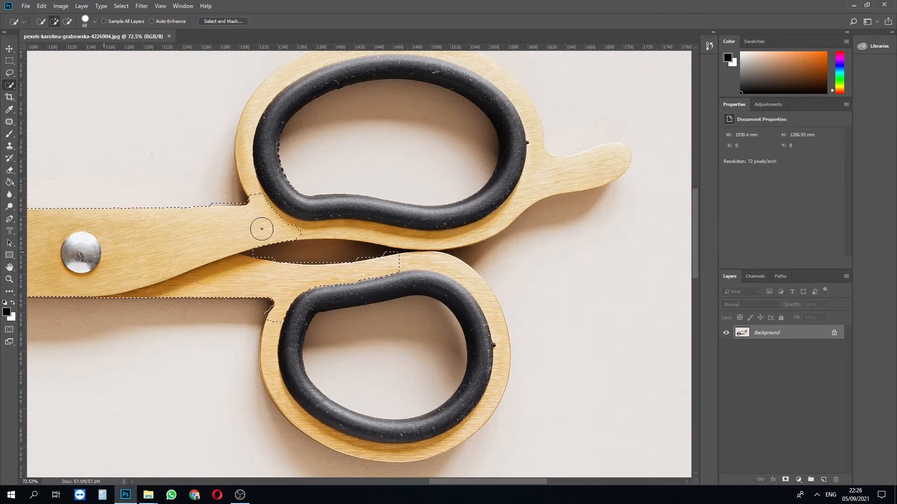
- Add the wooden scissors' lower handle, including its black inner ring, to the selection
{"action": "scroll", "coordinate": [474, 326], "scroll_direction": "up", "scroll_amount": 4}
{"action": "mouse_move", "coordinate": [376, 280]}
{"action": "left_mouse_down"}
{"action": "mouse_move", "coordinate": [350, 257]}
{"action": "mouse_move", "coordinate": [468, 310]}
{"action": "mouse_move", "coordinate": [485, 292]}
{"action": "left_mouse_up"}
{"action": "mouse_move", "coordinate": [441, 405]}
{"action": "left_mouse_down"}
{"action": "mouse_move", "coordinate": [452, 374]}
{"action": "mouse_move", "coordinate": [451, 302]}
{"action": "left_mouse_up"}
{"action": "mouse_move", "coordinate": [496, 271]}
{"action": "left_mouse_down"}
{"action": "mouse_move", "coordinate": [488, 313]}
{"action": "mouse_move", "coordinate": [332, 402]}
{"action": "left_mouse_up"}
- Refine the selection along the lower handle's outer edge with a smaller brush of about 16 px
{"action": "scroll", "coordinate": [196, 280], "scroll_direction": "up", "scroll_amount": 5}
{"action": "scroll", "coordinate": [192, 238], "scroll_direction": "down", "scroll_amount": 3}
{"action": "left_click_drag", "start_coordinate": [186, 233], "coordinate": [188, 234]}
{"action": "scroll", "coordinate": [187, 205], "scroll_direction": "up", "scroll_amount": 2}
{"action": "left_click", "coordinate": [184, 209]}
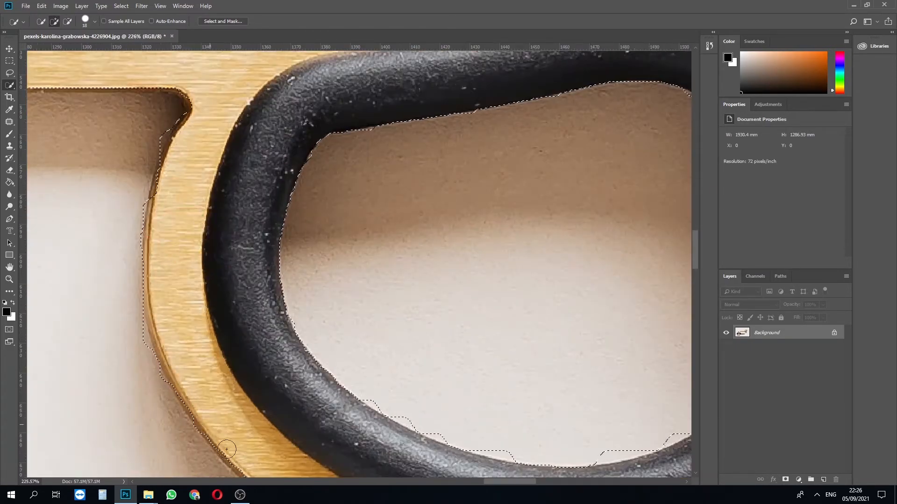
{"action": "scroll", "coordinate": [160, 152], "scroll_direction": "up", "scroll_amount": 6}
{"action": "scroll", "coordinate": [252, 173], "scroll_direction": "right", "scroll_amount": 1}
{"action": "left_click_drag", "start_coordinate": [148, 312], "coordinate": [218, 103]}
- Add the upper handle with its black ring and the protruding finger rest to the selection
{"action": "scroll", "coordinate": [234, 175], "scroll_direction": "down", "scroll_amount": 9}
{"action": "scroll", "coordinate": [234, 176], "scroll_direction": "up", "scroll_amount": 12}
{"action": "scroll", "coordinate": [348, 251], "scroll_direction": "down", "scroll_amount": 4}
{"action": "scroll", "coordinate": [348, 278], "scroll_direction": "down", "scroll_amount": 5}
{"action": "scroll", "coordinate": [350, 277], "scroll_direction": "down", "scroll_amount": 6}
{"action": "mouse_move", "coordinate": [556, 252]}
{"action": "left_mouse_down"}
{"action": "mouse_move", "coordinate": [671, 169]}
{"action": "mouse_move", "coordinate": [214, 188]}
{"action": "mouse_move", "coordinate": [194, 282]}
{"action": "left_mouse_up"}
{"action": "scroll", "coordinate": [355, 282], "scroll_direction": "down", "scroll_amount": 1}
{"action": "scroll", "coordinate": [668, 266], "scroll_direction": "up", "scroll_amount": 8}
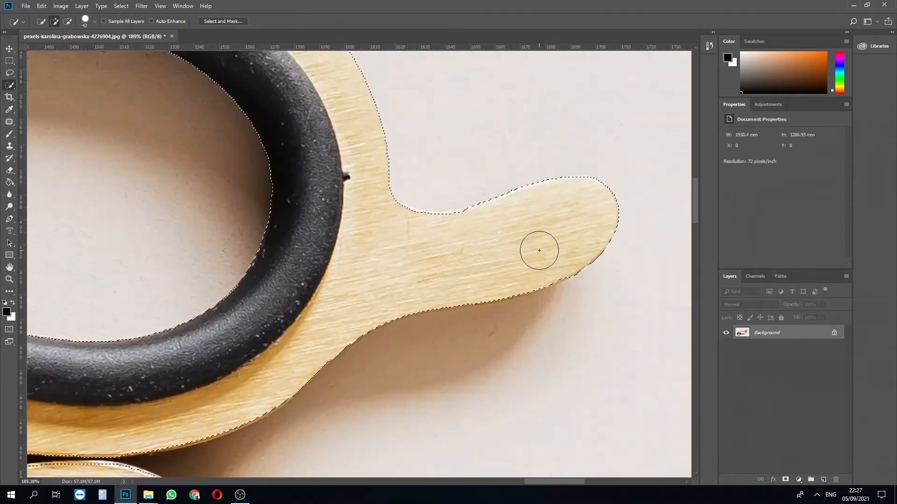
- Refine the selection around the upper handle and the dark gap between the two handles
{"action": "scroll", "coordinate": [539, 251], "scroll_direction": "down", "scroll_amount": 8}
{"action": "scroll", "coordinate": [449, 103], "scroll_direction": "up", "scroll_amount": 13}
{"action": "mouse_move", "coordinate": [202, 156]}
{"action": "left_mouse_down"}
{"action": "mouse_move", "coordinate": [400, 299]}
{"action": "mouse_move", "coordinate": [384, 299]}
{"action": "mouse_move", "coordinate": [422, 301]}
{"action": "left_mouse_up"}
{"action": "scroll", "coordinate": [400, 299], "scroll_direction": "down", "scroll_amount": 4}
{"action": "scroll", "coordinate": [481, 288], "scroll_direction": "up", "scroll_amount": 8}
{"action": "scroll", "coordinate": [480, 289], "scroll_direction": "down", "scroll_amount": 10}
{"action": "scroll", "coordinate": [405, 300], "scroll_direction": "up", "scroll_amount": 5}
{"action": "scroll", "coordinate": [397, 301], "scroll_direction": "up", "scroll_amount": 5}
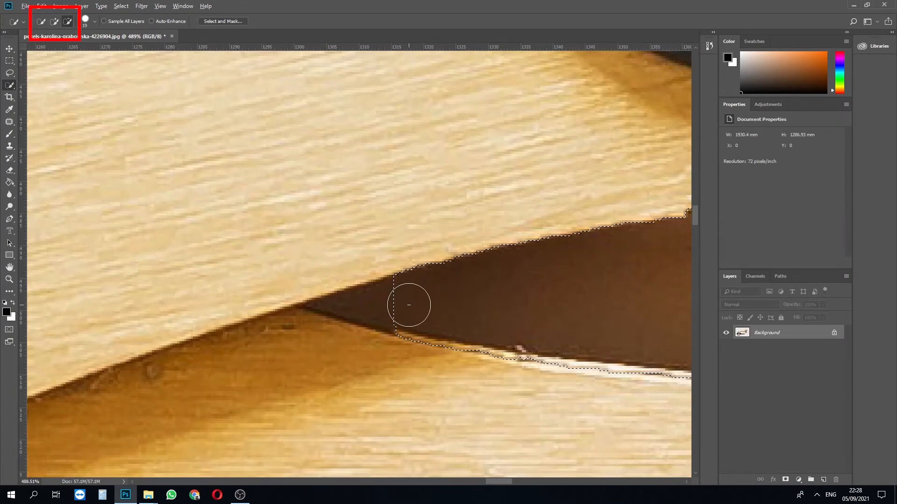
- Reduce the brush size and subtract the remaining dark corner of the gap between the handles from the selection
{"action": "right_click", "coordinate": [408, 305], "text": "alt"}
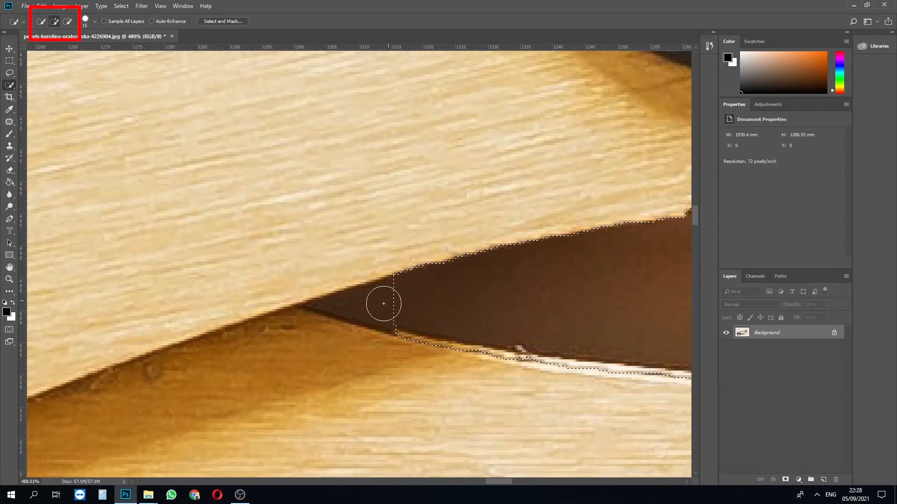
{"action": "scroll", "coordinate": [374, 310], "scroll_direction": "up", "scroll_amount": 3}
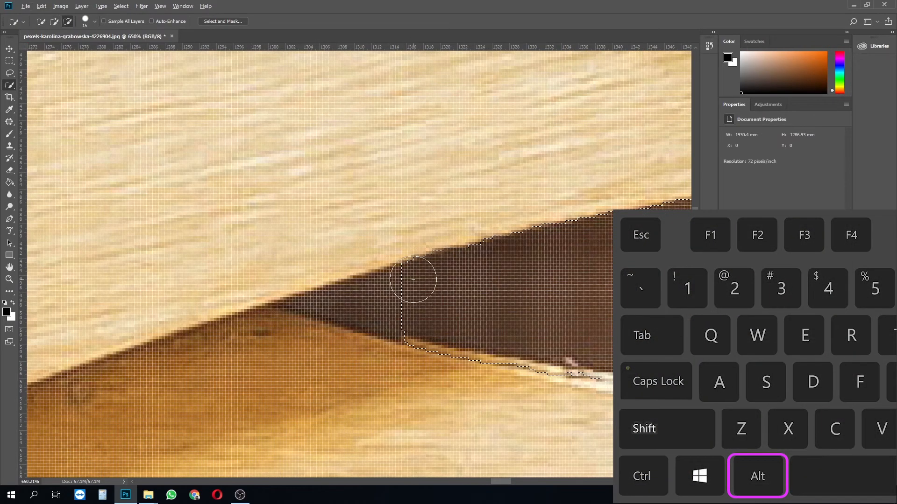
{"action": "right_click", "coordinate": [412, 290], "text": "alt"}
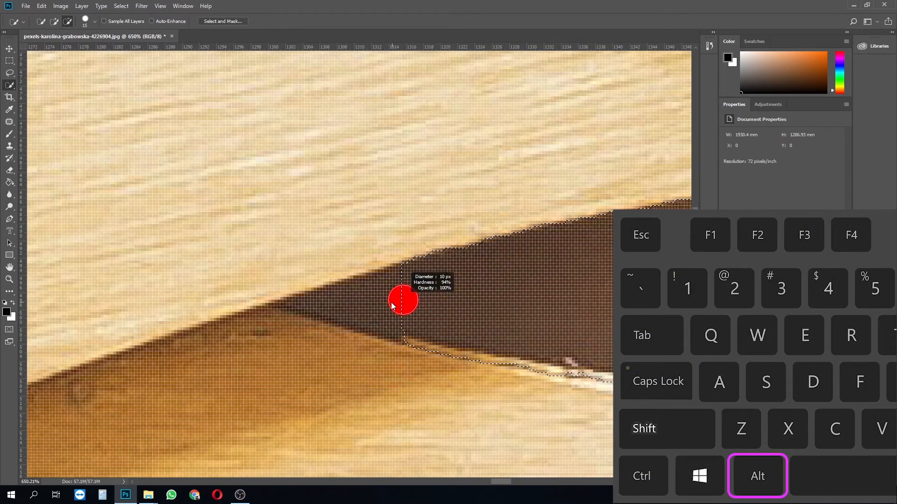
{"action": "mouse_move", "coordinate": [408, 276]}
{"action": "left_mouse_down"}
{"action": "mouse_move", "coordinate": [316, 304]}
{"action": "mouse_move", "coordinate": [393, 321]}
{"action": "mouse_move", "coordinate": [407, 336]}
{"action": "mouse_move", "coordinate": [356, 313]}
{"action": "mouse_move", "coordinate": [376, 308]}
{"action": "mouse_move", "coordinate": [360, 316]}
{"action": "left_mouse_up"}
{"action": "scroll", "coordinate": [363, 319], "scroll_direction": "down", "scroll_amount": 15}
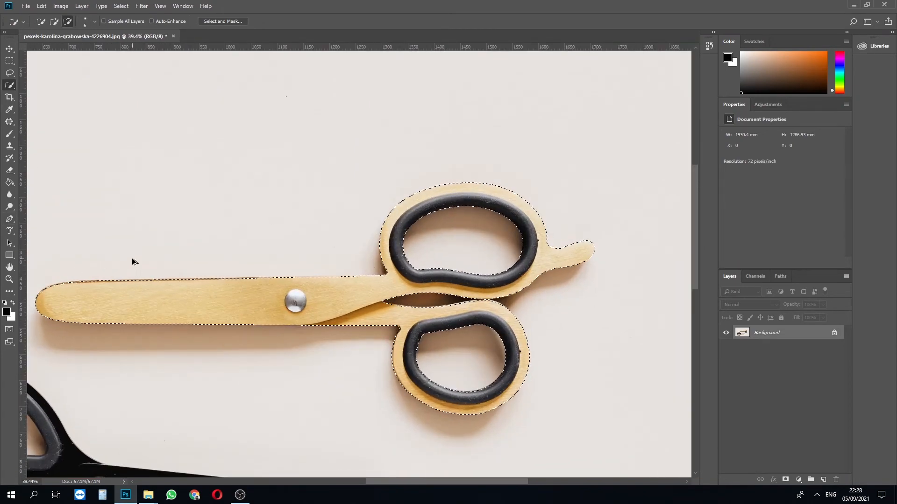
- Mask the photo layer with the scissors selection and add a new empty layer beneath it
{"action": "scroll", "coordinate": [132, 261], "scroll_direction": "up", "scroll_amount": 1}
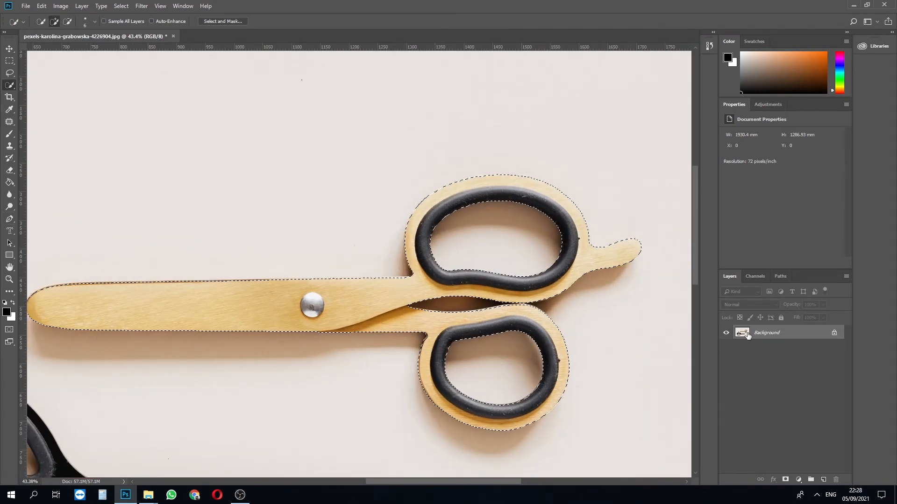
{"action": "left_click", "coordinate": [787, 480]}
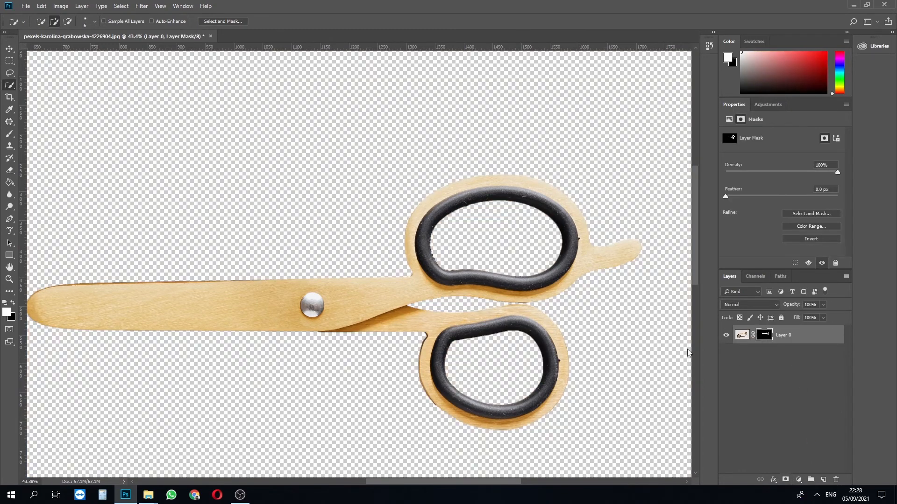
{"action": "left_click", "coordinate": [822, 479], "text": "ctrl"}
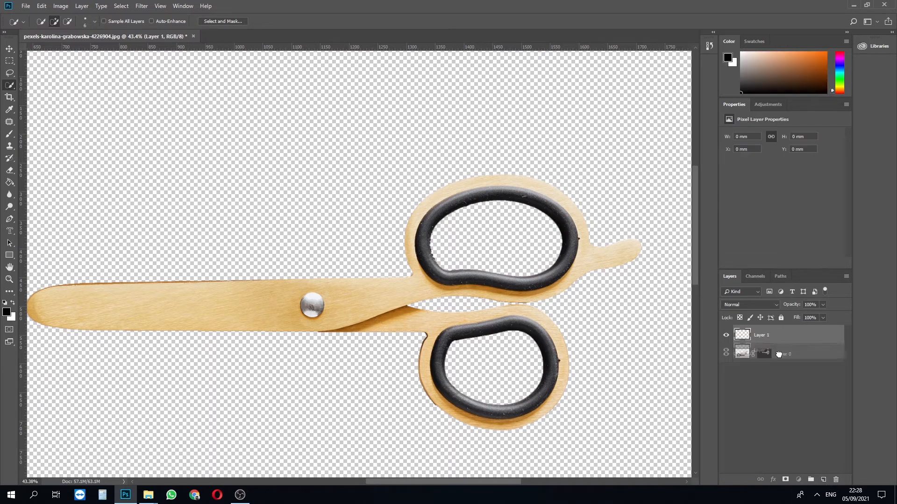
- Fill the empty layer beneath the scissors with black using the Paint Bucket
{"action": "left_click", "coordinate": [10, 317]}
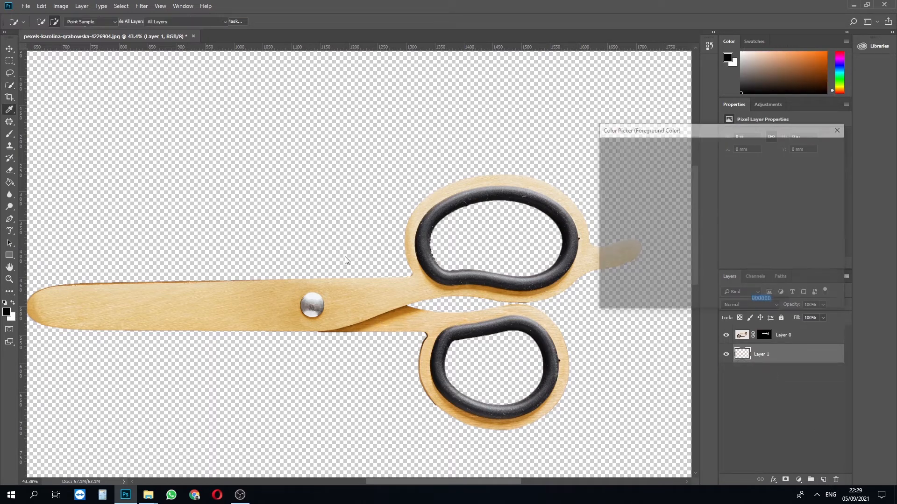
{"action": "key", "text": "Escape"}
{"action": "key", "text": "g"}
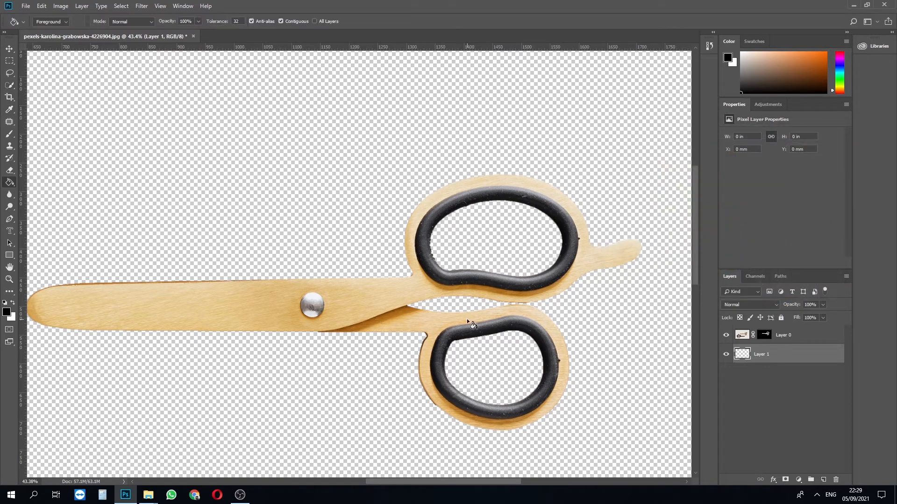
{"action": "left_click", "coordinate": [292, 201]}
- Examine the edges of the cut-out scissors against the black background, from the blade to the handles
{"action": "scroll", "coordinate": [544, 322], "scroll_direction": "down", "scroll_amount": 3}
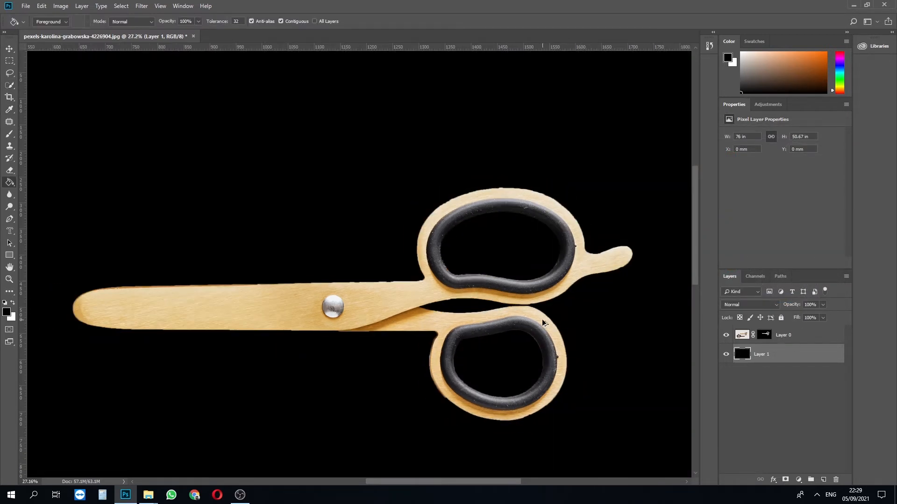
{"action": "scroll", "coordinate": [543, 322], "scroll_direction": "down", "scroll_amount": 2}
{"action": "scroll", "coordinate": [376, 335], "scroll_direction": "up", "scroll_amount": 8}
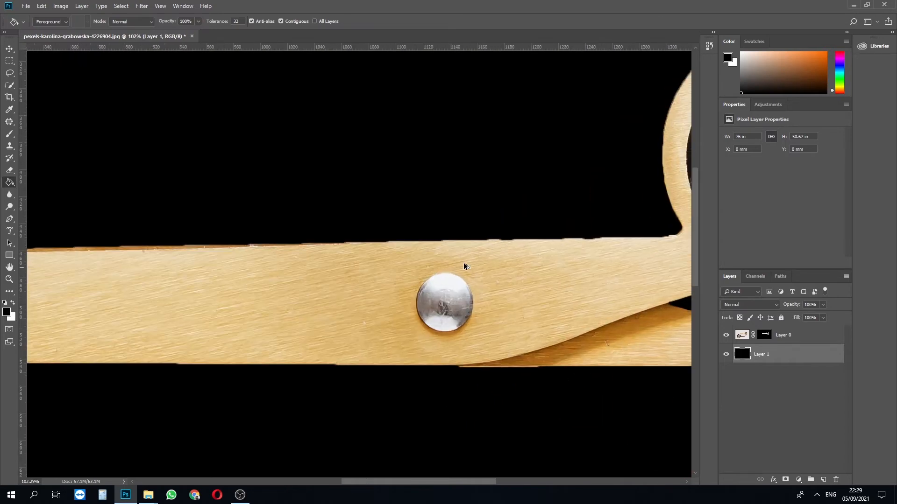
{"action": "scroll", "coordinate": [521, 258], "scroll_direction": "up", "scroll_amount": 1}
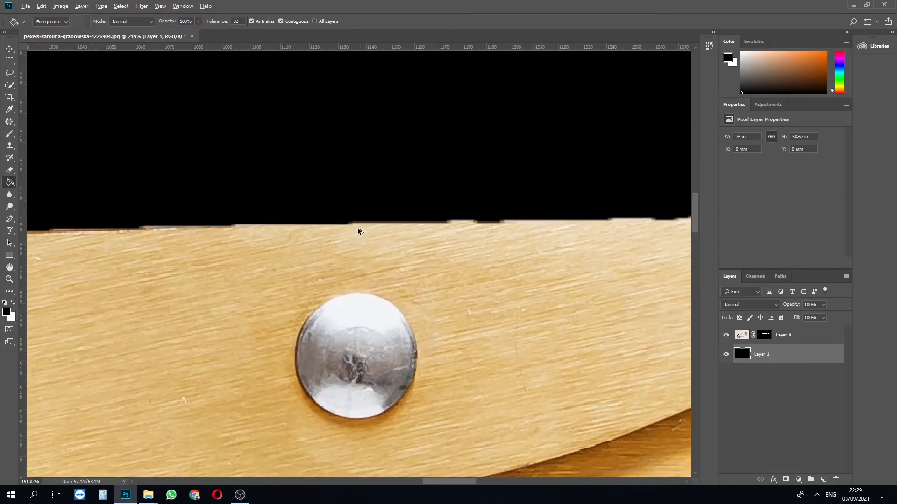
{"action": "scroll", "coordinate": [358, 229], "scroll_direction": "down", "scroll_amount": 3}
{"action": "scroll", "coordinate": [581, 241], "scroll_direction": "up", "scroll_amount": 3}
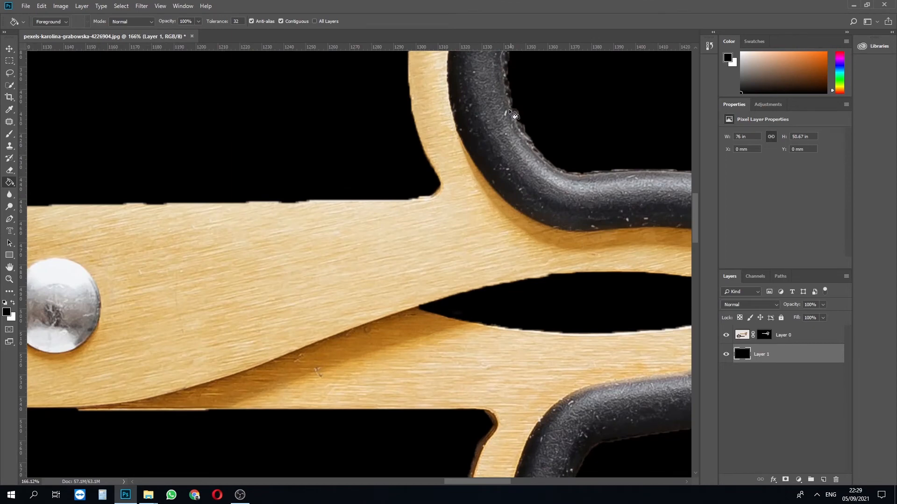
- Duplicate the masked scissors layer
{"action": "scroll", "coordinate": [538, 211], "scroll_direction": "up", "scroll_amount": 3}
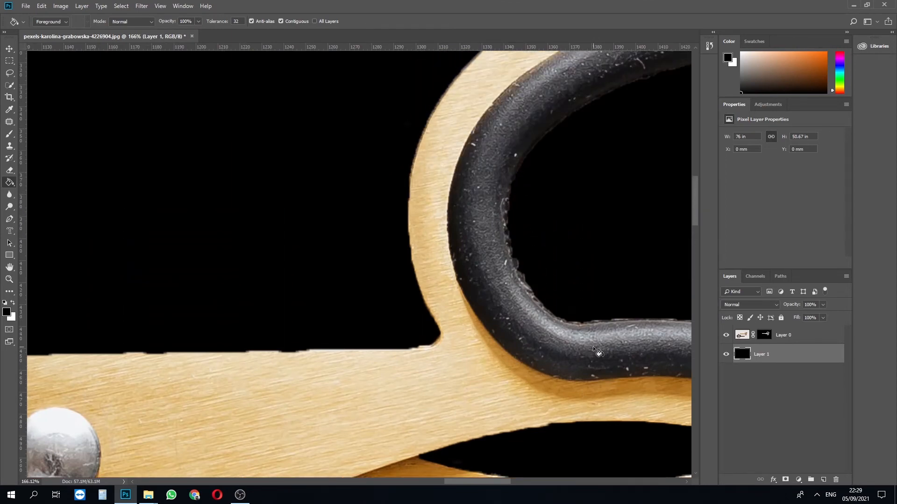
{"action": "scroll", "coordinate": [460, 373], "scroll_direction": "down", "scroll_amount": 1}
{"action": "scroll", "coordinate": [460, 374], "scroll_direction": "down", "scroll_amount": 2}
{"action": "scroll", "coordinate": [593, 368], "scroll_direction": "down", "scroll_amount": 1}
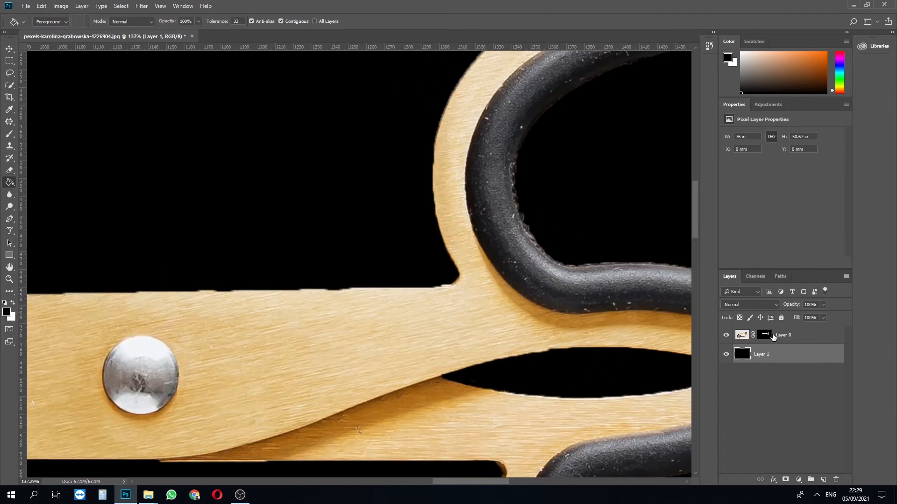
{"action": "left_click", "coordinate": [774, 339]}
{"action": "key", "text": "ctrl+j"}
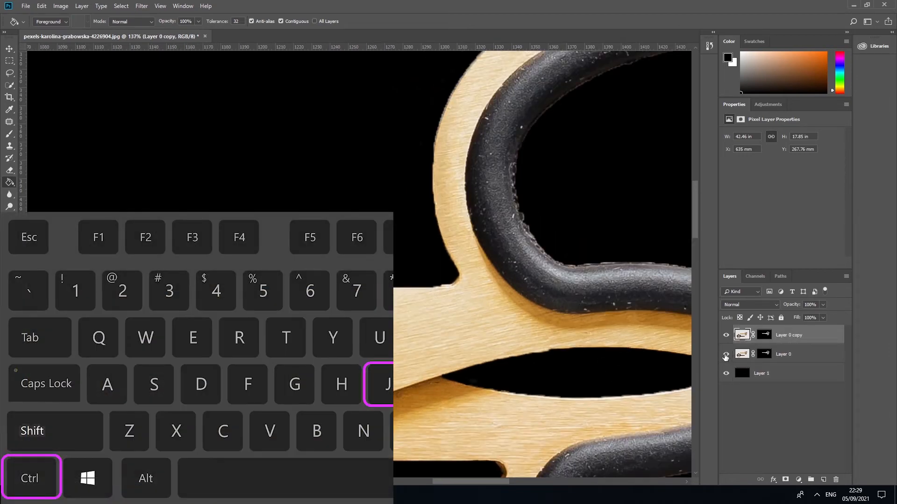
- Hide the original masked scissors layer beneath the copy and rename it Default
{"action": "left_click", "coordinate": [787, 353]}
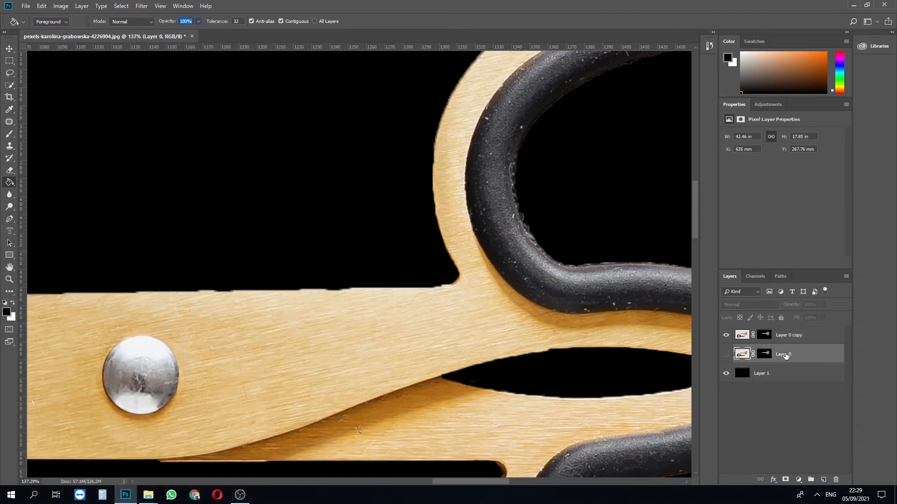
{"action": "double_click", "coordinate": [786, 354]}
{"action": "key", "text": "BackSpace"}
{"action": "type", "text": "Default"}
{"action": "key", "text": "Return"}
- Open the copied layer's mask in Select and Mask and smooth its edges with a Smooth value of 60
{"action": "left_click", "coordinate": [795, 335]}
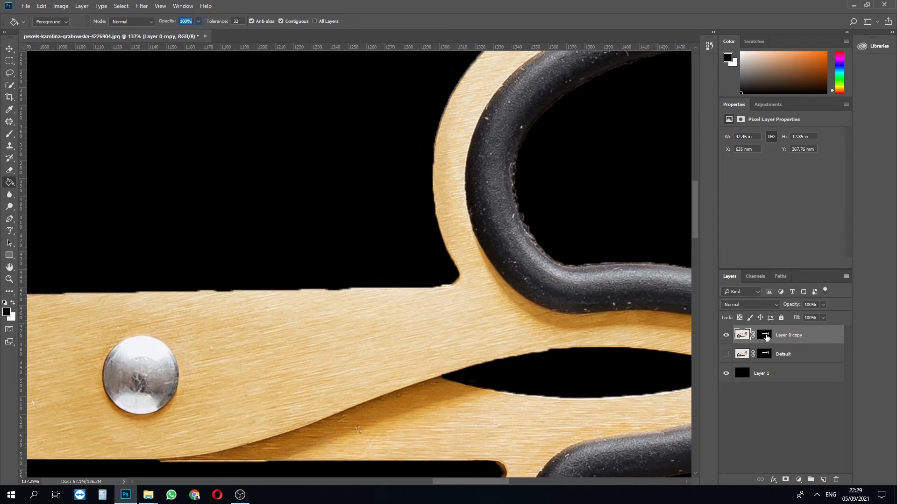
{"action": "left_click", "coordinate": [766, 337]}
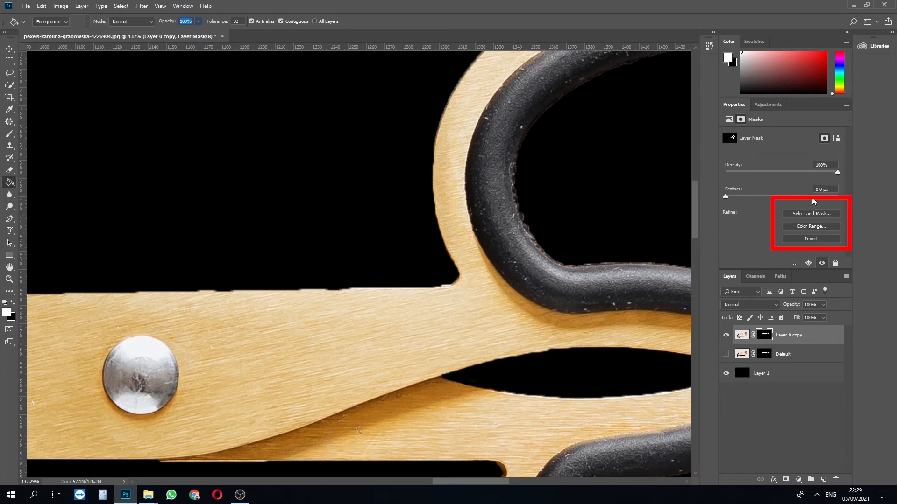
{"action": "left_click", "coordinate": [802, 214]}
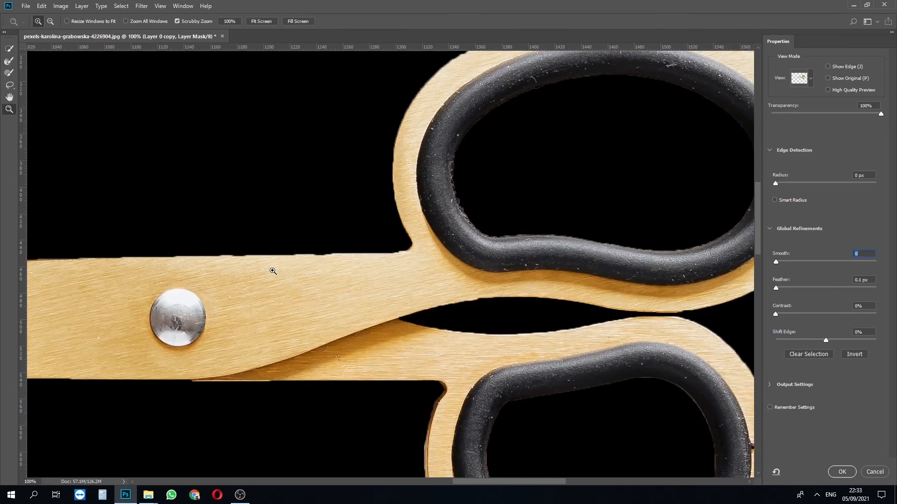
{"action": "left_click", "coordinate": [271, 266]}
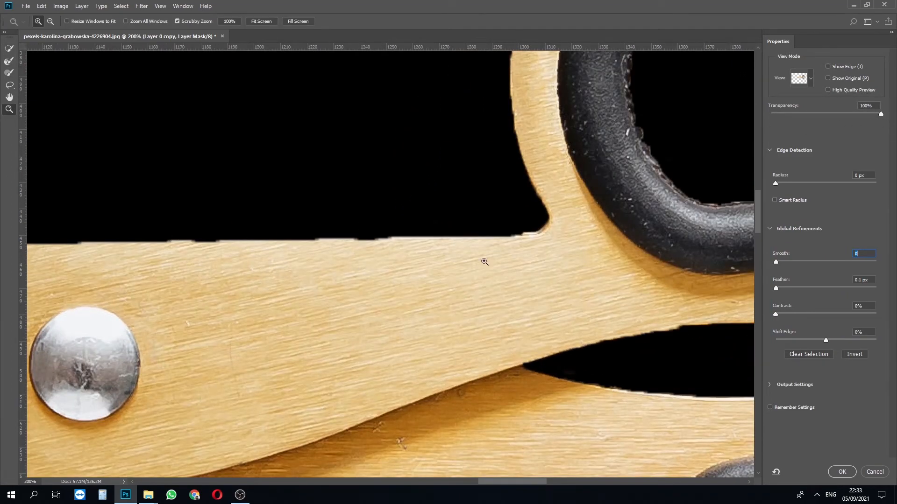
{"action": "left_click_drag", "start_coordinate": [777, 263], "coordinate": [800, 263]}
{"action": "left_click_drag", "start_coordinate": [814, 262], "coordinate": [836, 264]}
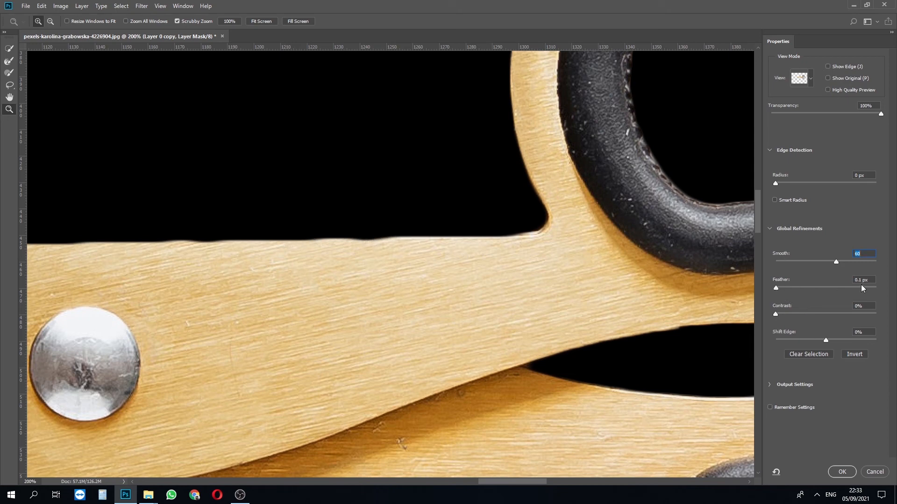
- Set the mask's Feather to 20 px and raise its Contrast to 51%
{"action": "type", "text": "20"}
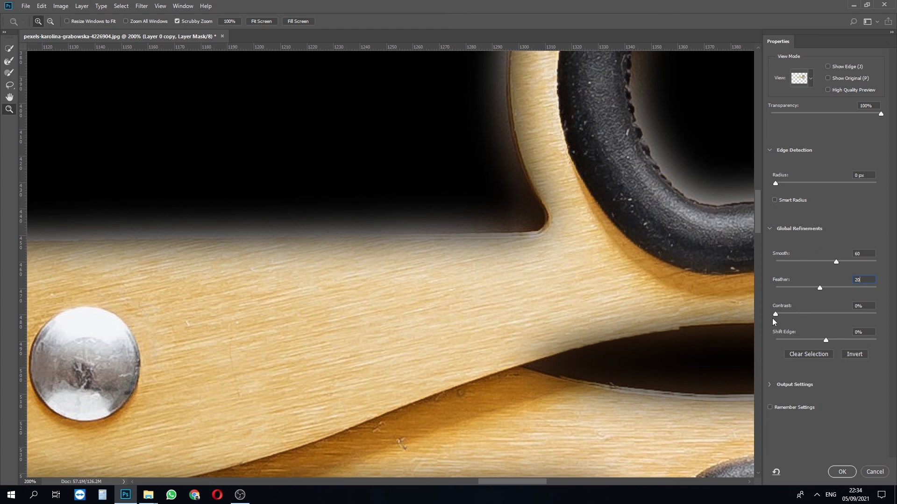
{"action": "left_click_drag", "start_coordinate": [775, 315], "coordinate": [804, 315]}
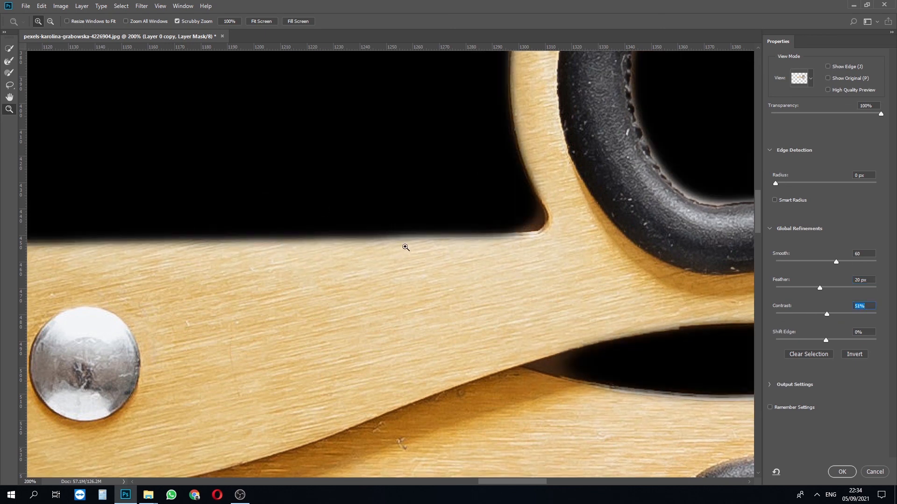
- Contract the scissors mask by setting Shift Edge to -13%
{"action": "key", "text": "ctrl+minus"}
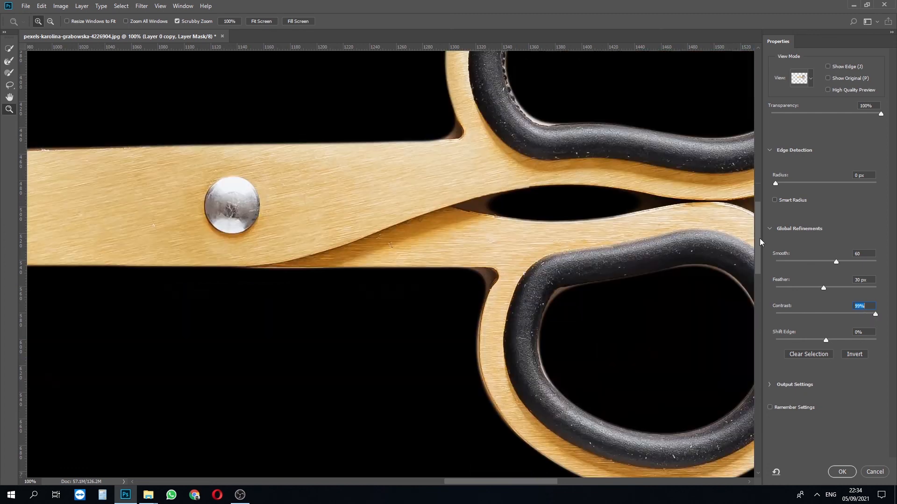
{"action": "left_click_drag", "start_coordinate": [760, 238], "coordinate": [759, 243]}
{"action": "left_click_drag", "start_coordinate": [826, 340], "coordinate": [821, 340]}
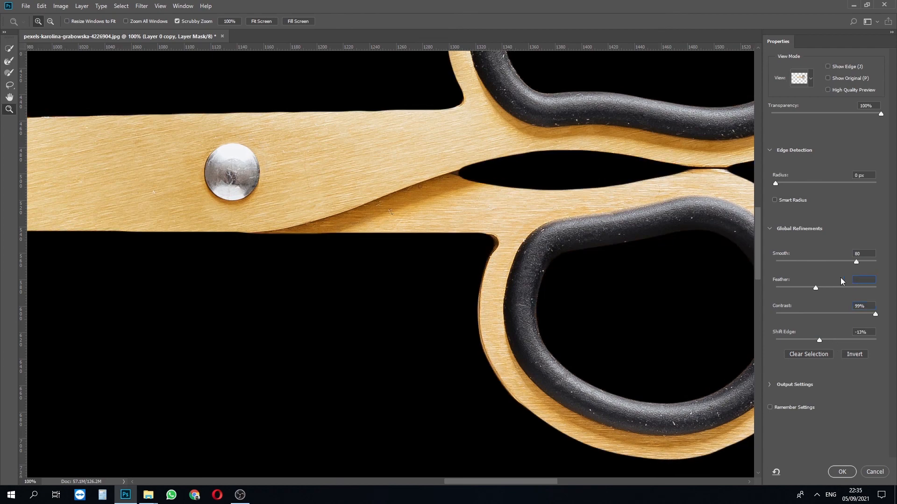